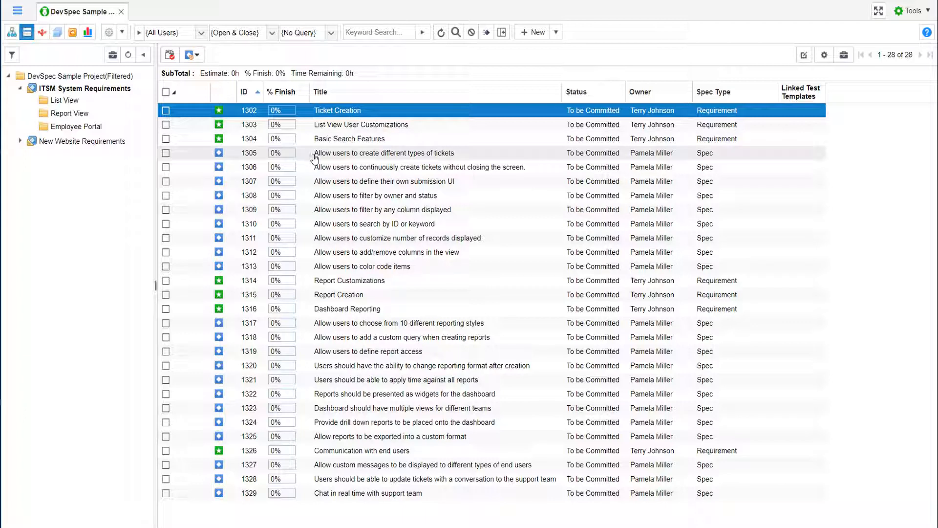
# Turn on the display of Parent&Child relationship items in the ITSM System Requirements list.
pyautogui.click(824, 55)
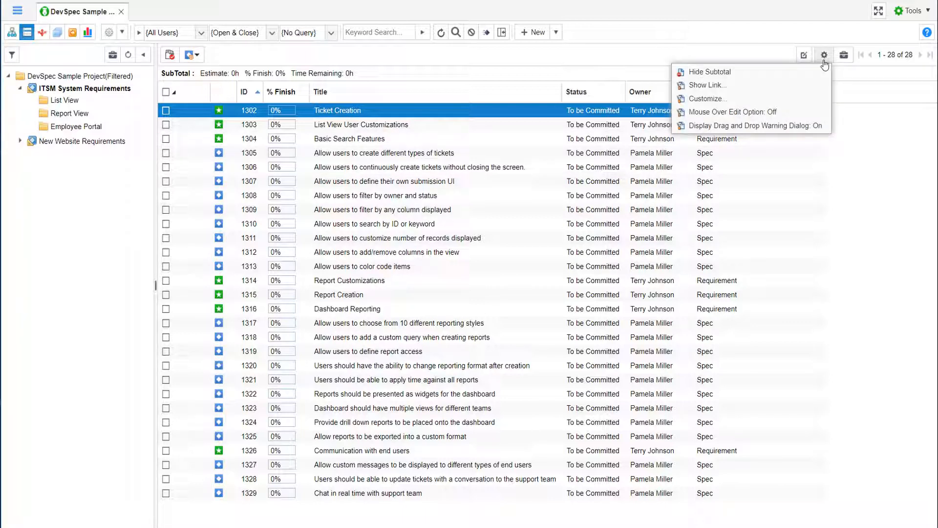
pyautogui.click(709, 84)
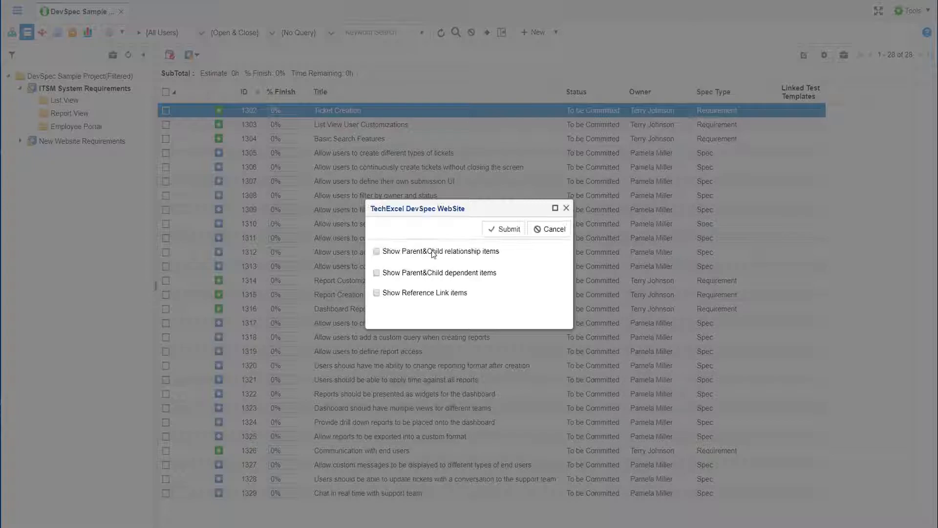
pyautogui.click(376, 251)
pyautogui.click(496, 232)
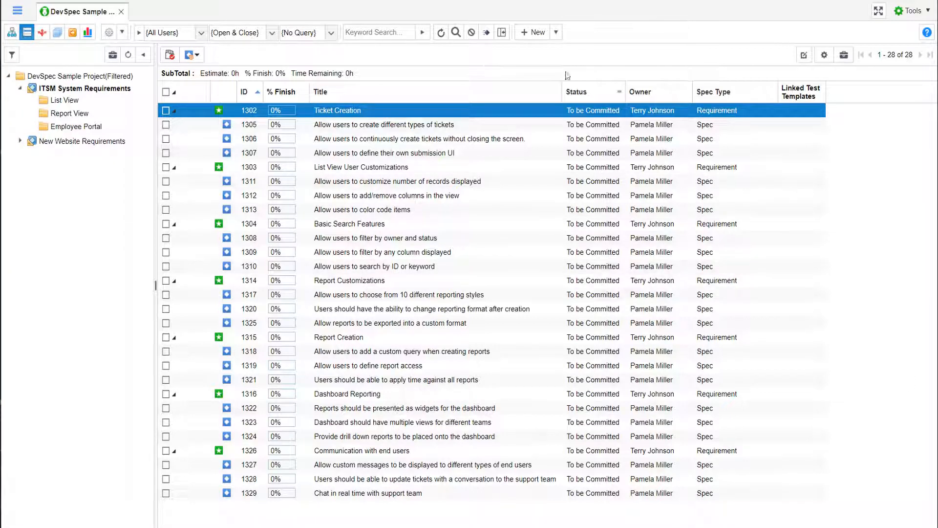
# Start a new item of type Requirement and enter "General performance considerations" as both its title and its description.
pyautogui.click(557, 33)
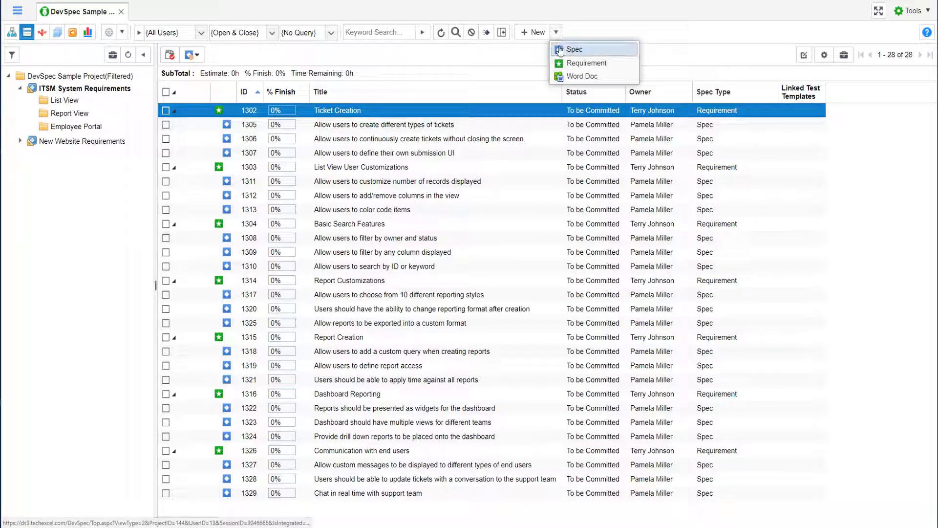
pyautogui.click(566, 48)
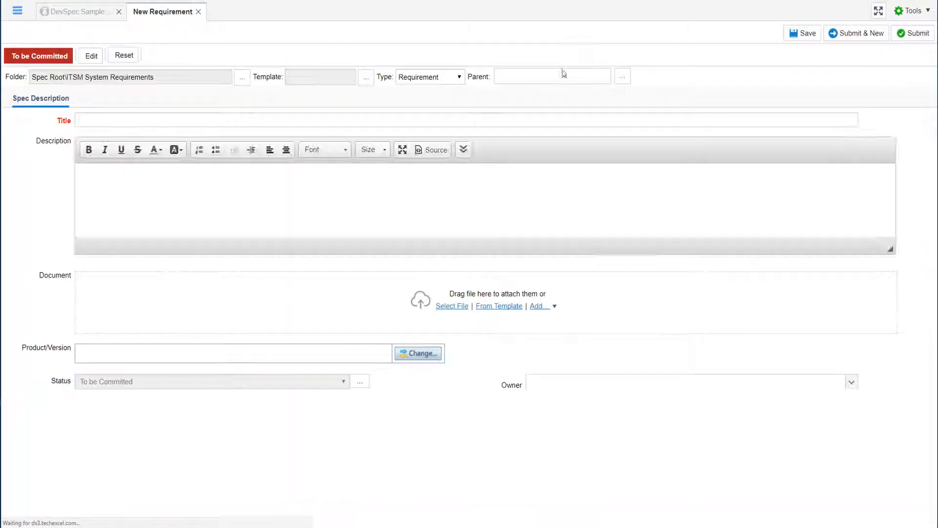
pyautogui.click(459, 78)
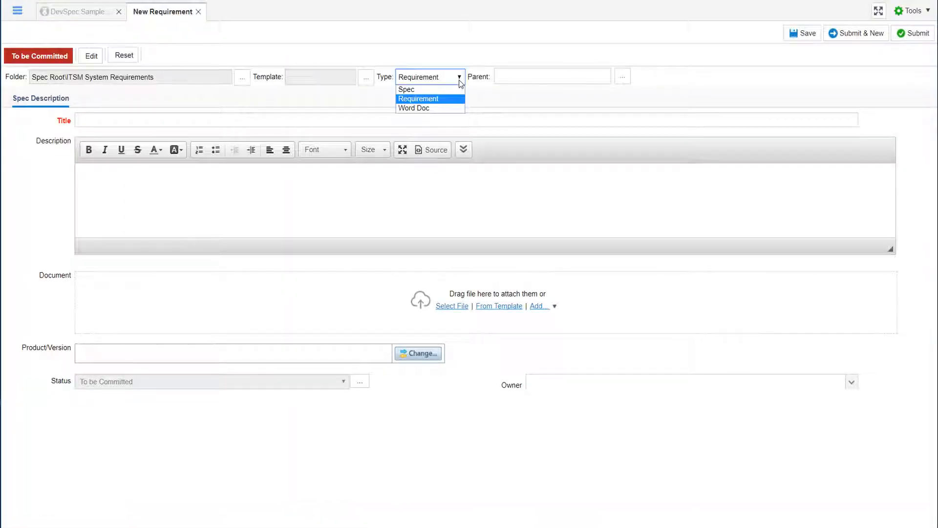
pyautogui.click(561, 80)
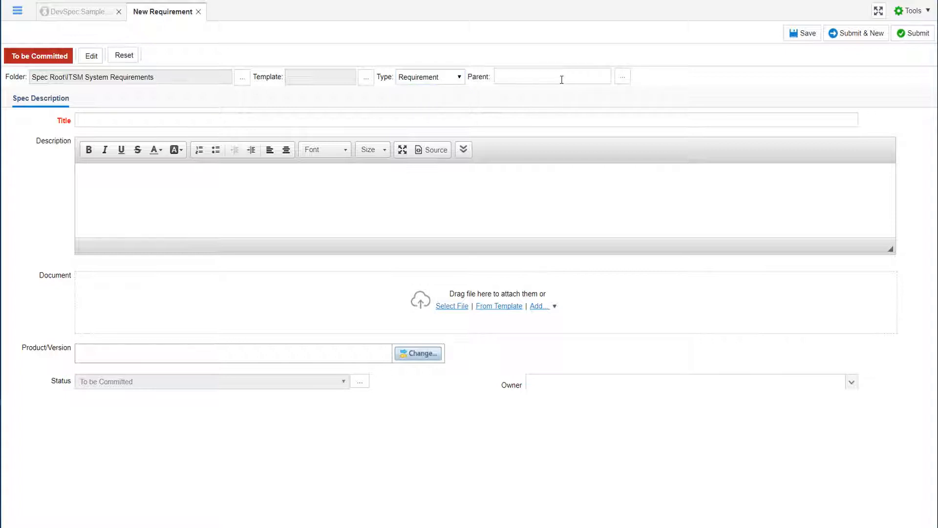
pyautogui.click(300, 118)
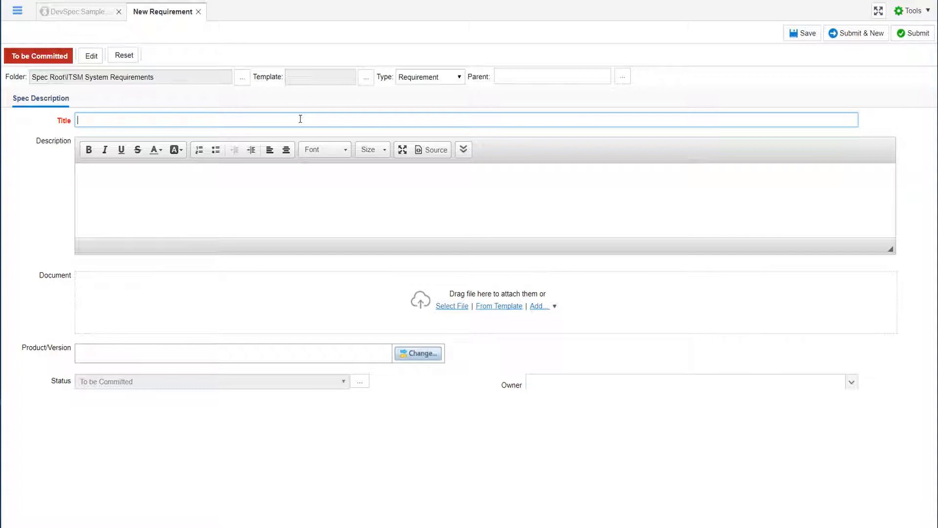
pyautogui.write('General performance considerations')
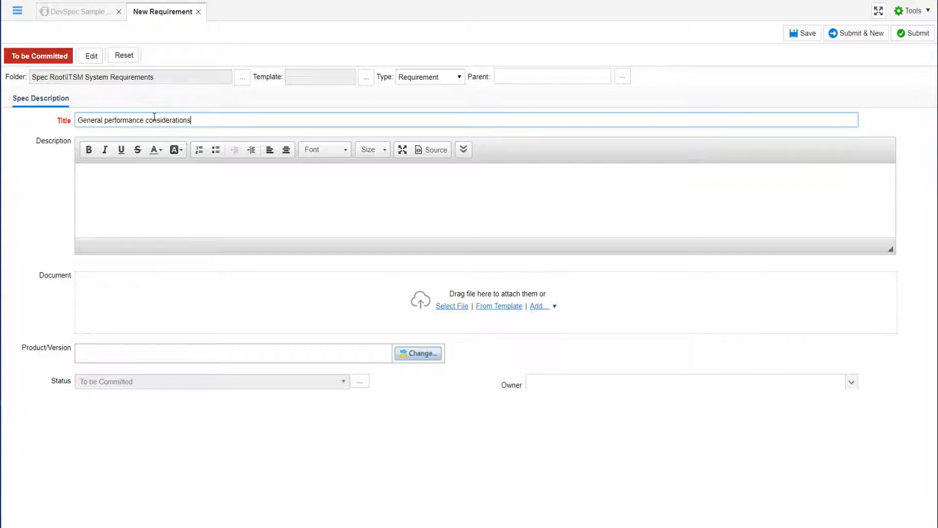
pyautogui.click(142, 191)
pyautogui.write('General performance considerations')
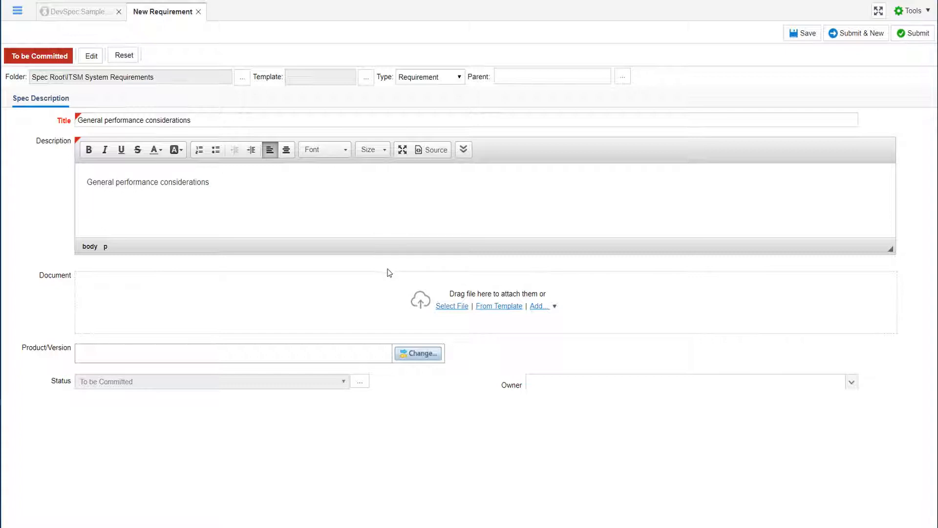
# Assign the requirement to ITSM System Version 1.0 under the List View component's Version 1.0, and choose an owner.
pyautogui.click(421, 354)
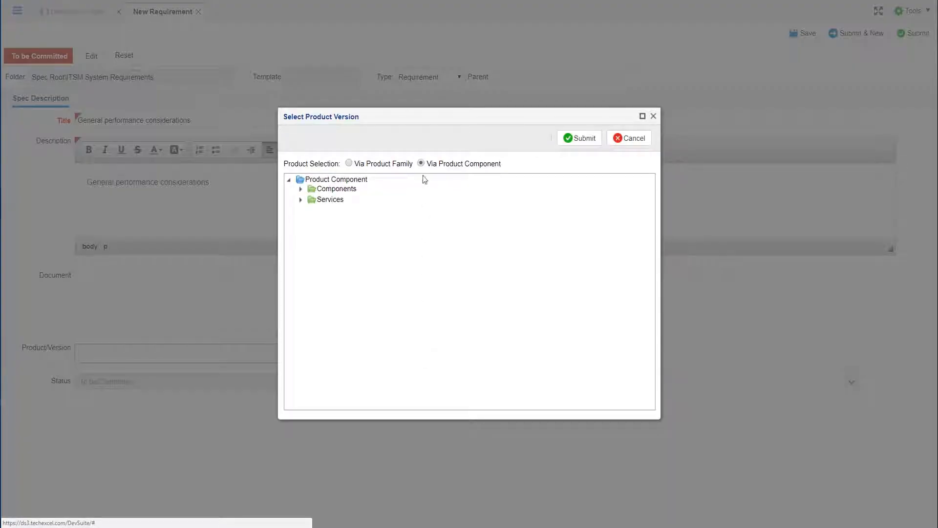
pyautogui.click(301, 189)
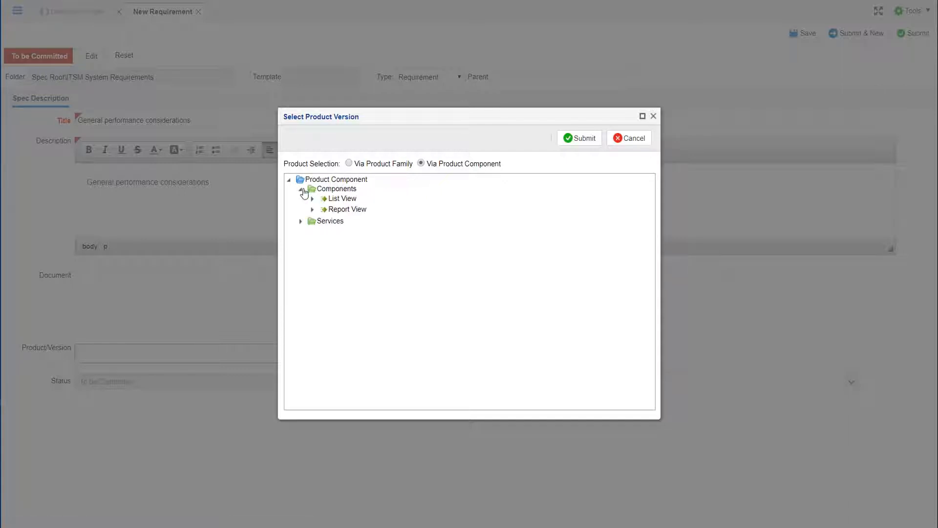
pyautogui.click(312, 199)
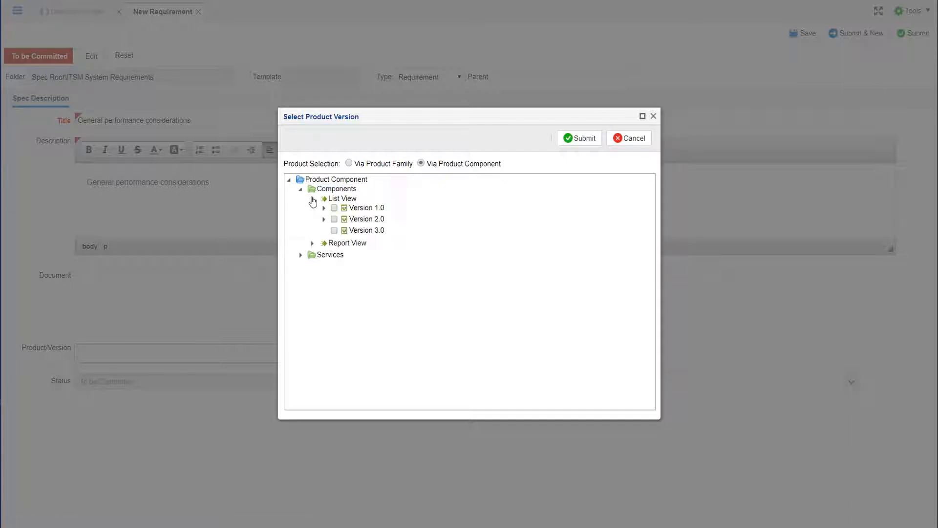
pyautogui.click(323, 209)
pyautogui.click(346, 218)
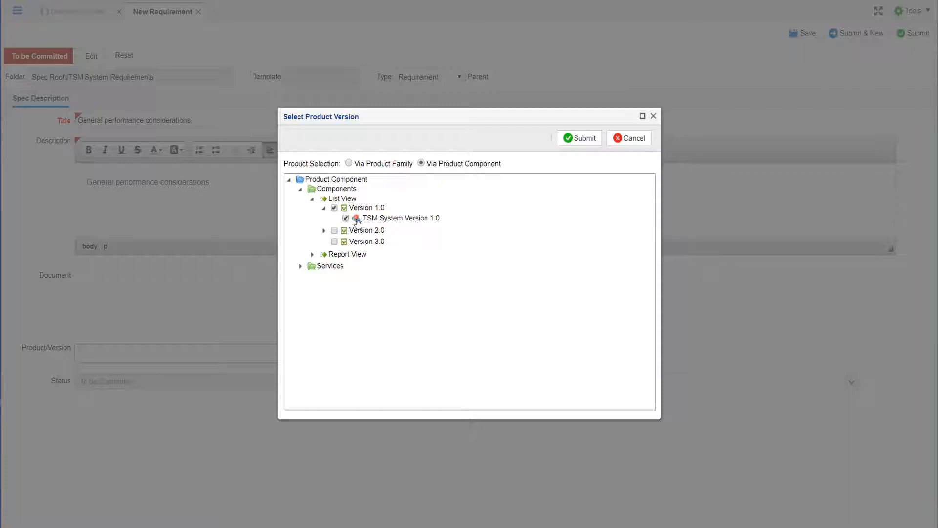
pyautogui.click(580, 139)
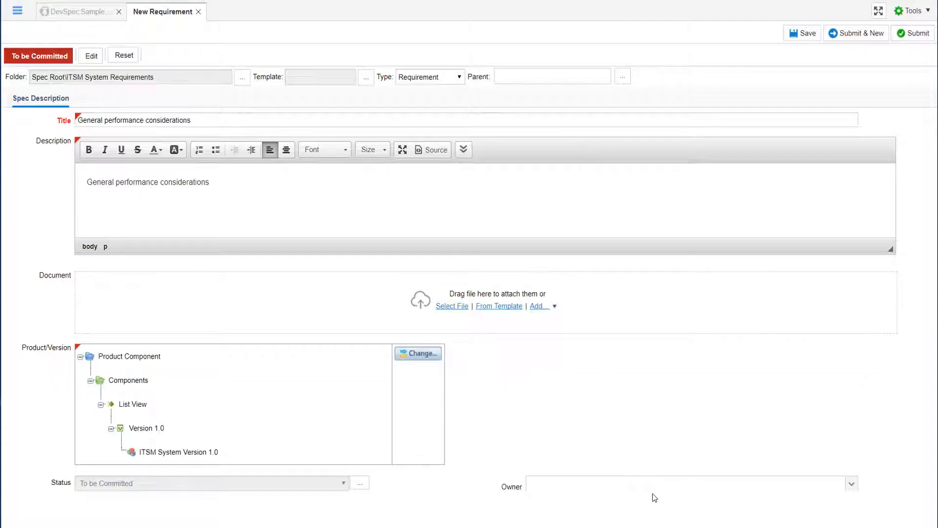
pyautogui.click(637, 487)
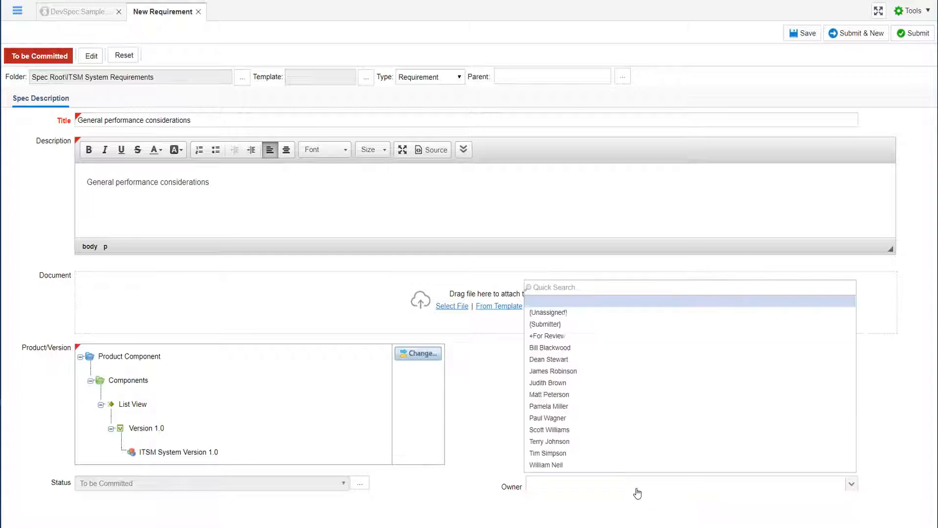
pyautogui.click(615, 354)
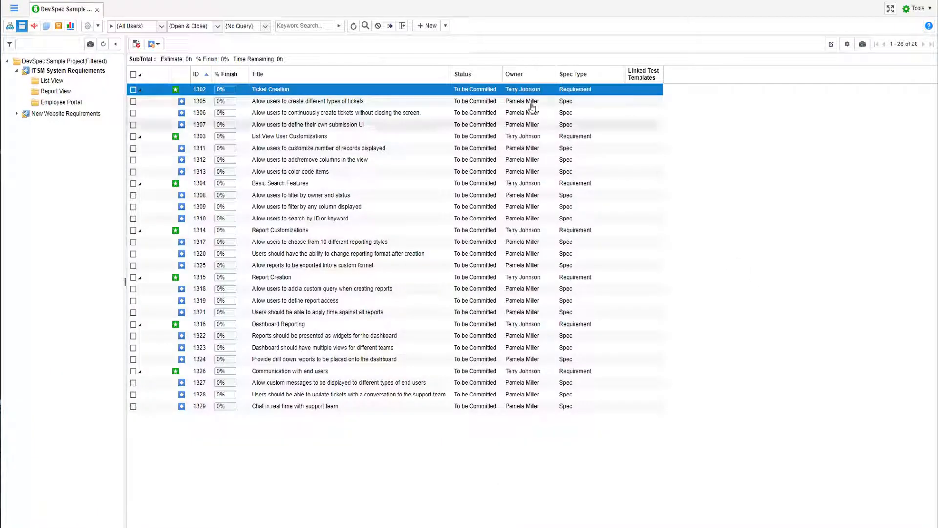
# Filter the list by product version via Product Family, including only Version 1.0 of ITSM System.
pyautogui.click(389, 26)
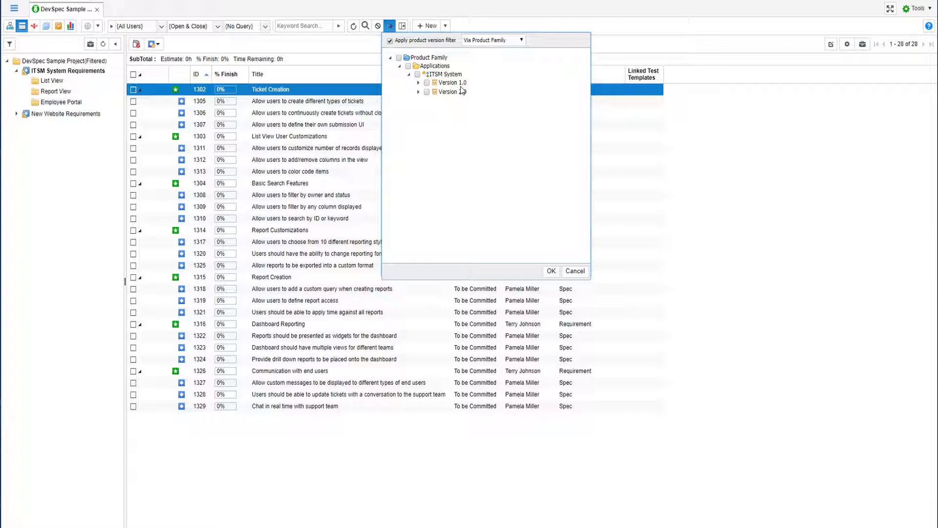
pyautogui.click(507, 41)
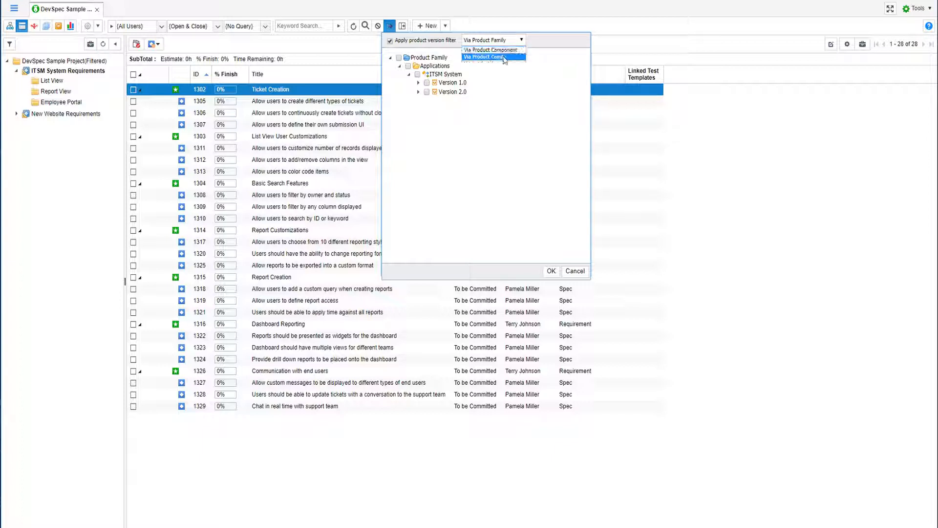
pyautogui.click(495, 93)
pyautogui.click(426, 82)
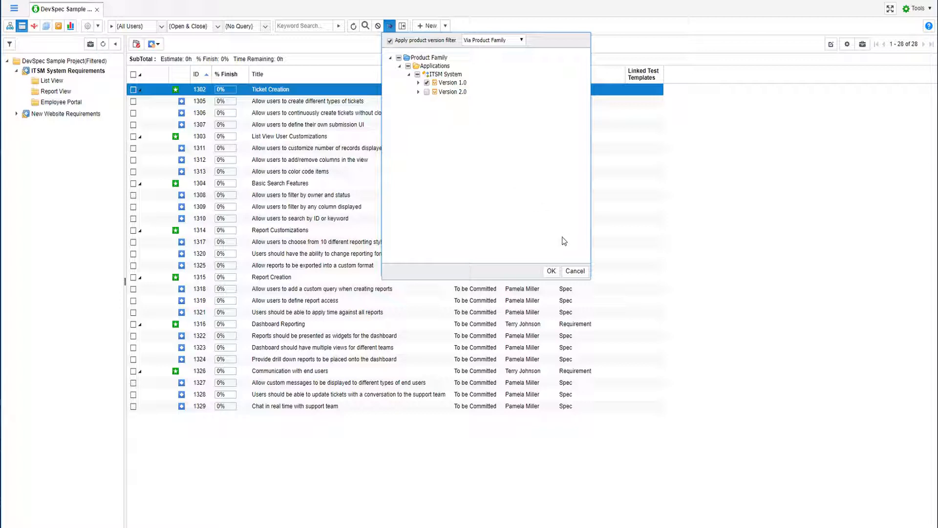
pyautogui.click(552, 270)
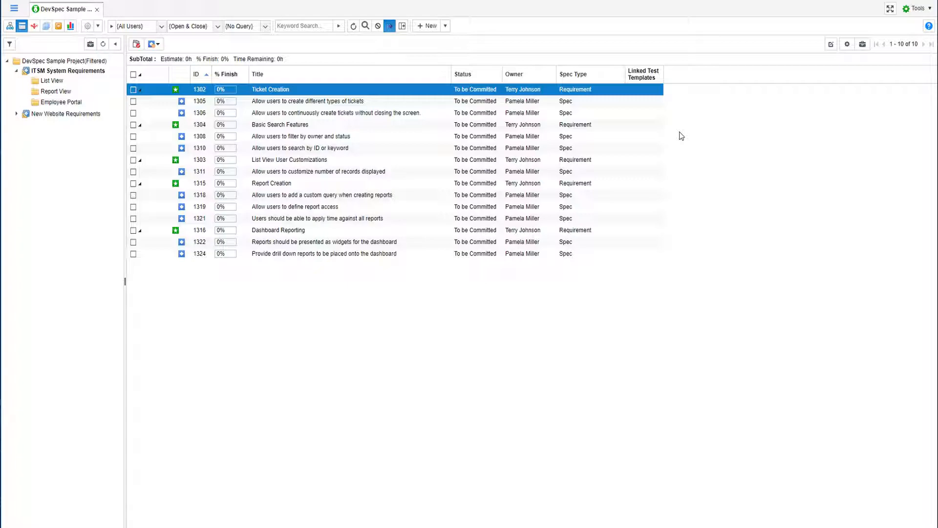
# Open the spec "Allow users to create different types of tickets" and examine its history, versions and relationship map.
pyautogui.press('Down')
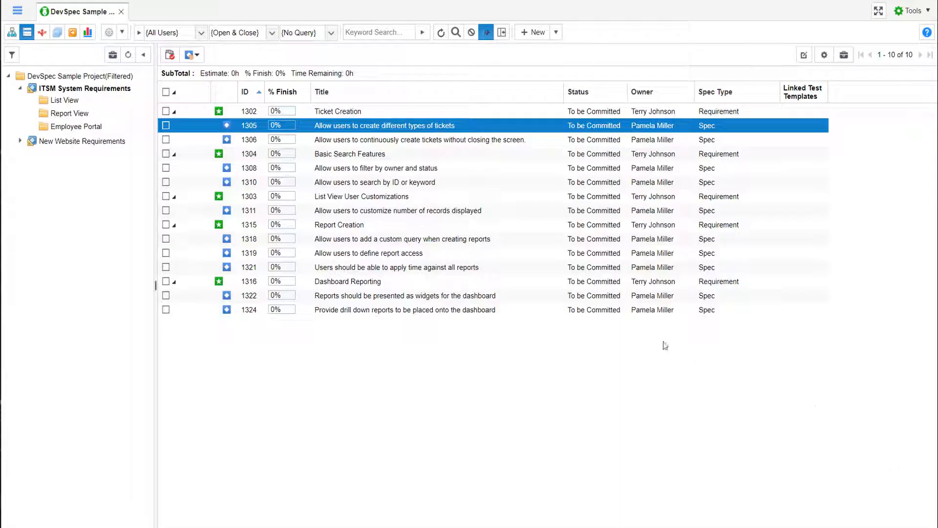
pyautogui.doubleClick(397, 131)
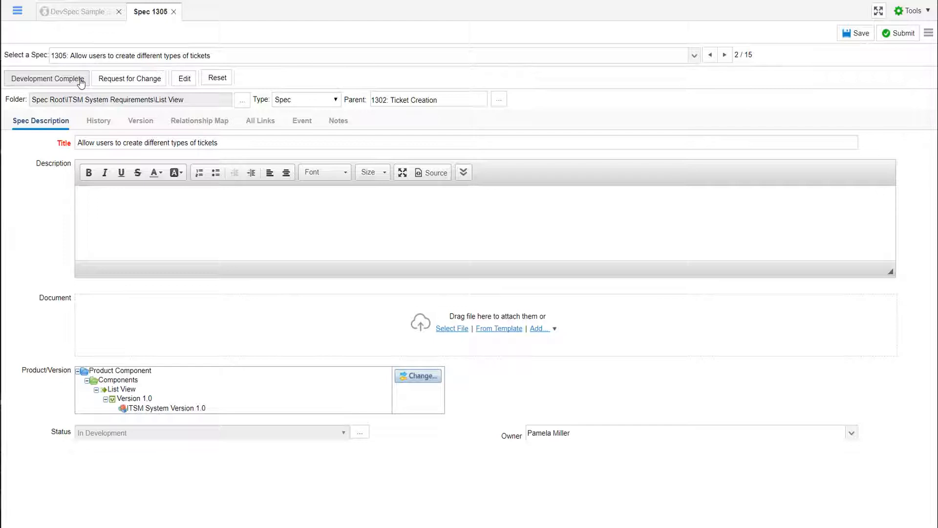
pyautogui.click(96, 122)
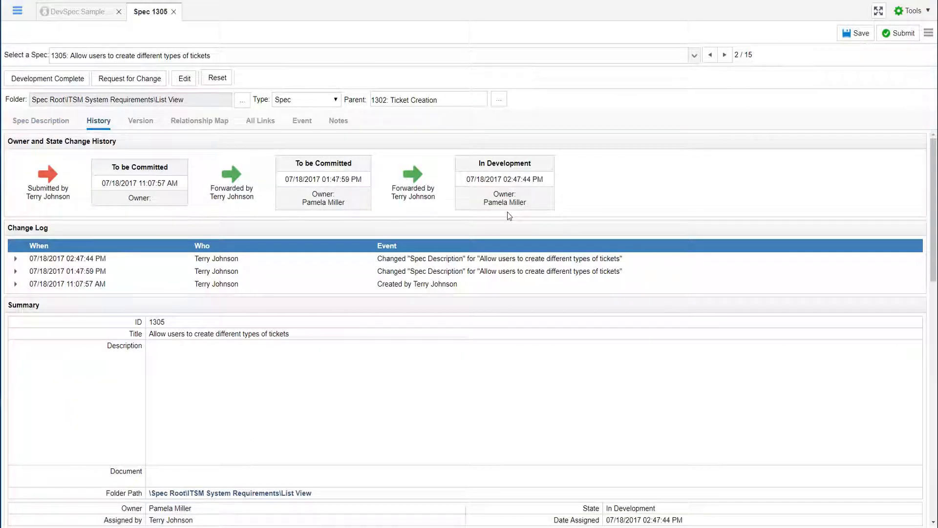
pyautogui.scroll(-3, 503, 268)
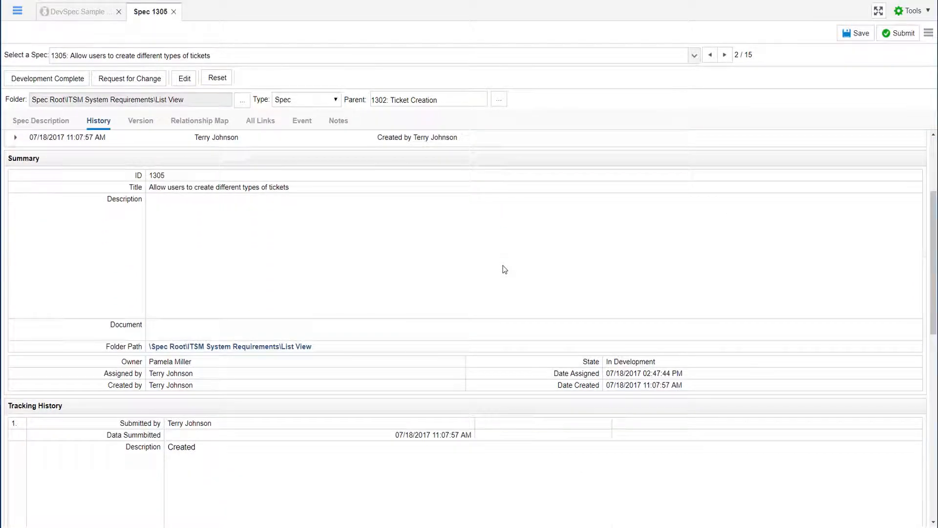
pyautogui.scroll(3, 505, 269)
pyautogui.click(138, 128)
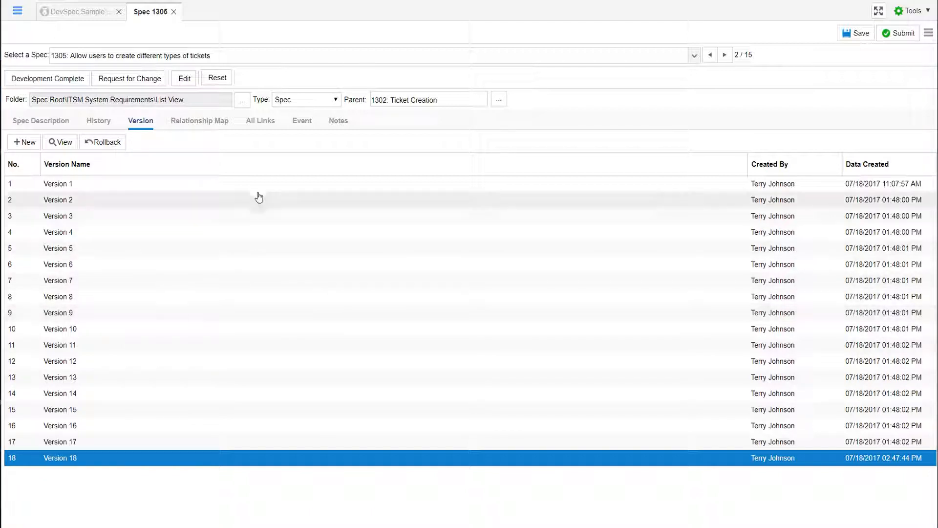
pyautogui.click(208, 122)
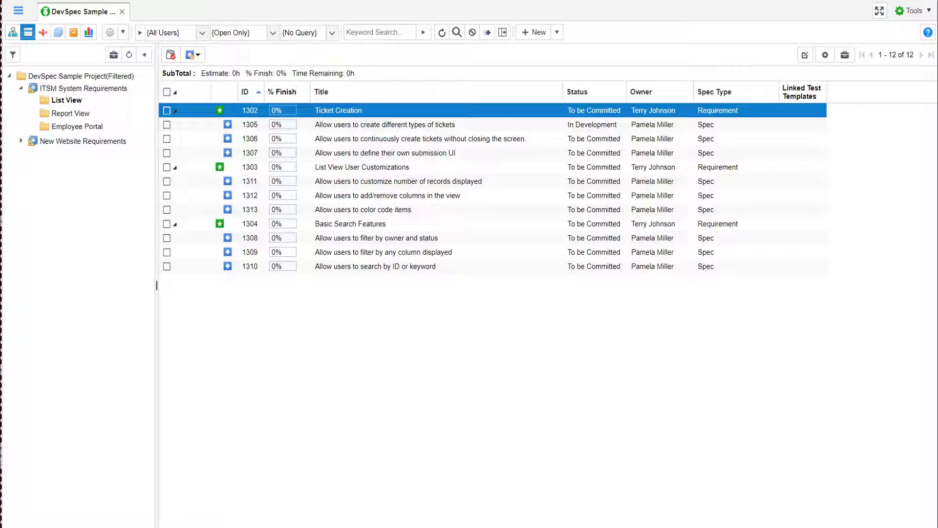
# Switch to the spec baselines and start a new baseline named "ITSM Release Two".
pyautogui.click(58, 40)
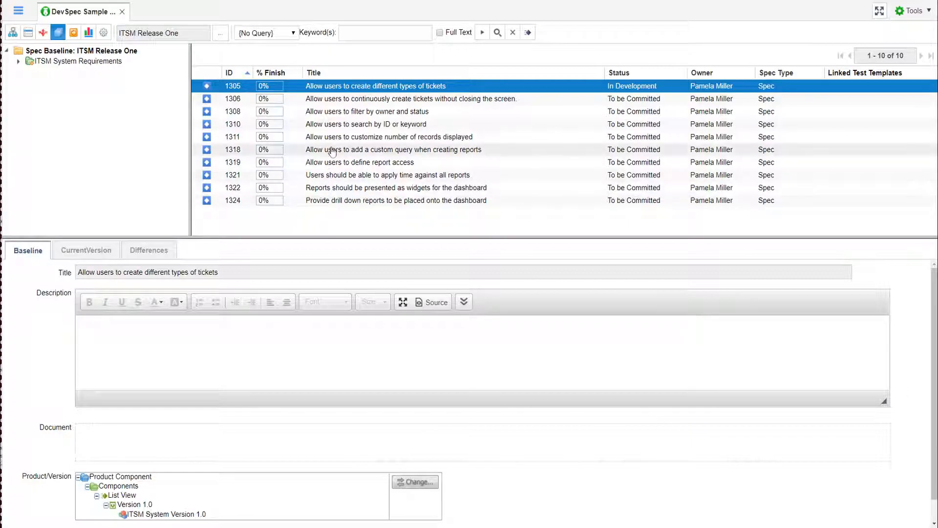
pyautogui.click(220, 32)
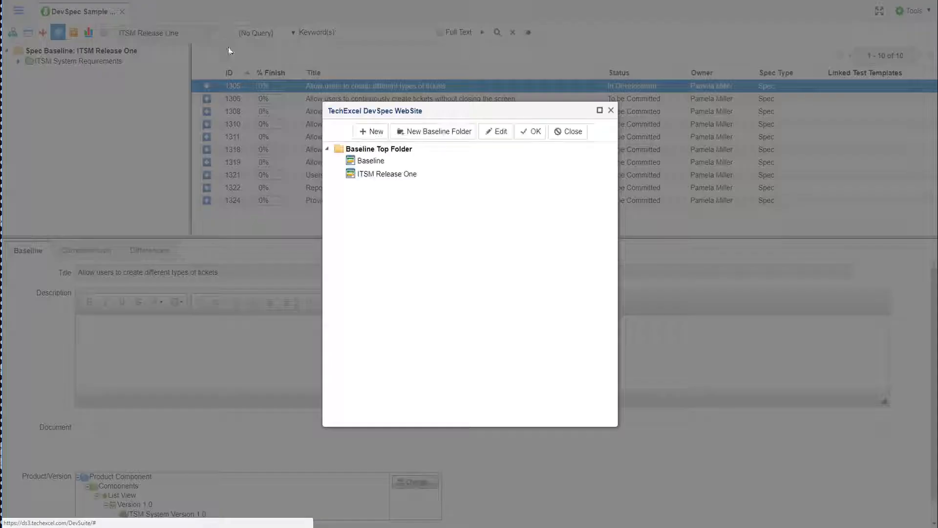
pyautogui.click(373, 132)
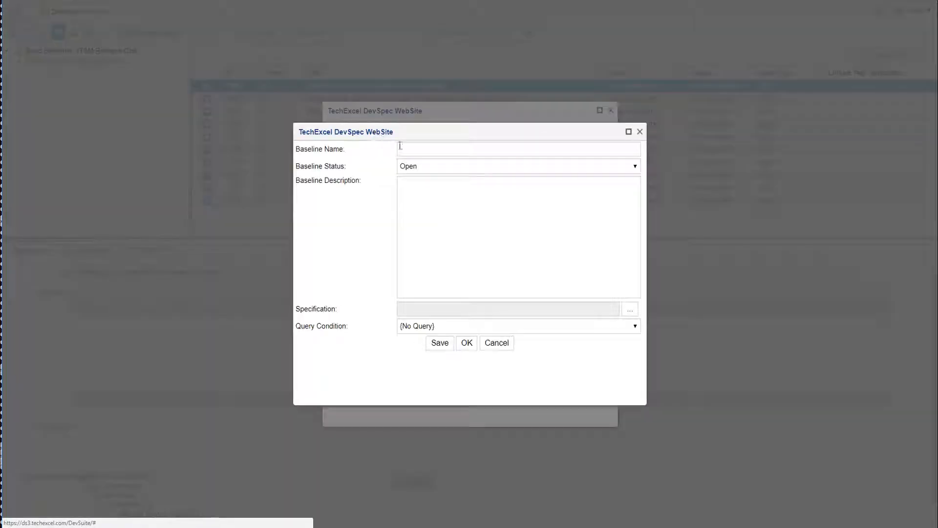
pyautogui.click(431, 154)
pyautogui.write('ITSM Release Two')
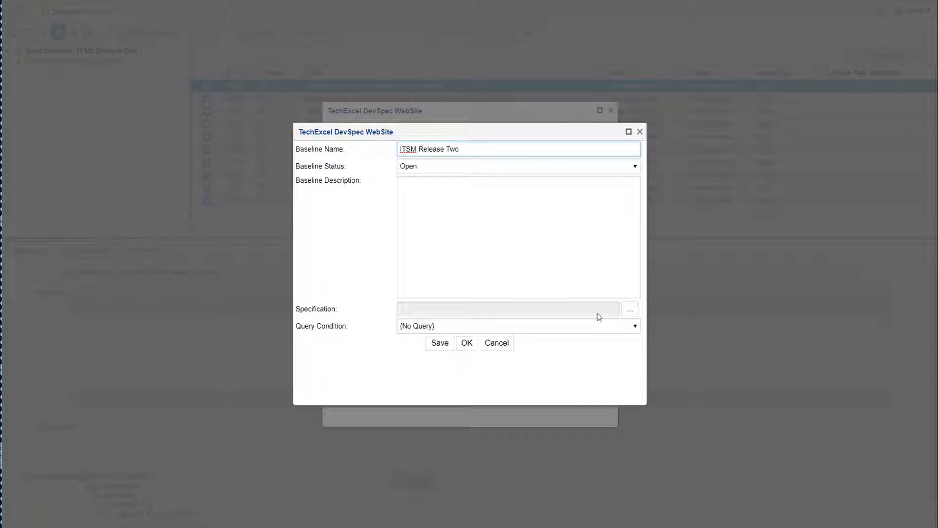
# Set the baseline's specification to the ITSM System Requirements folder, including List View, Report View and Employee Portal.
pyautogui.click(631, 311)
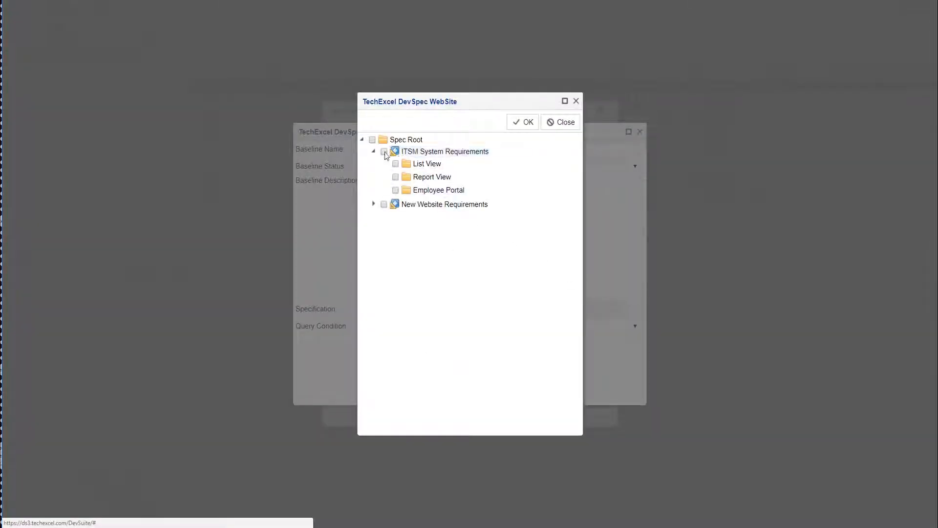
pyautogui.click(384, 151)
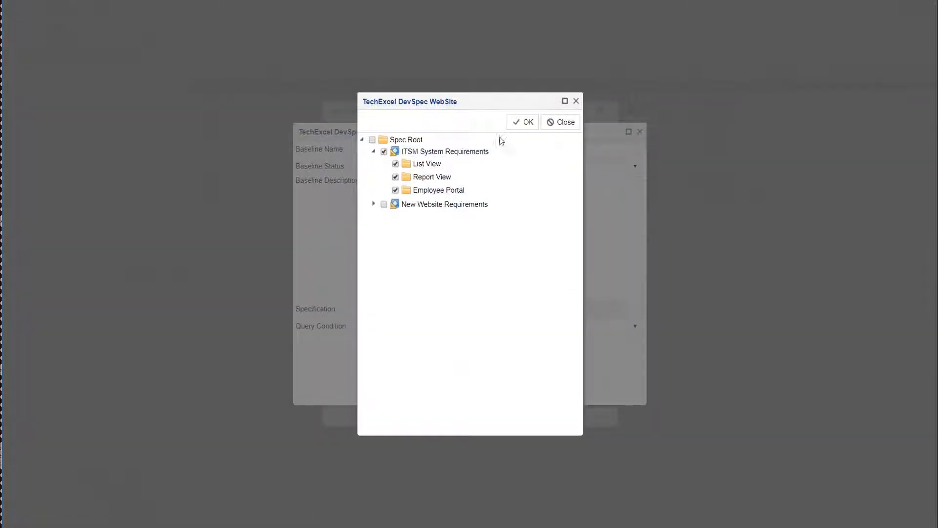
pyautogui.click(527, 125)
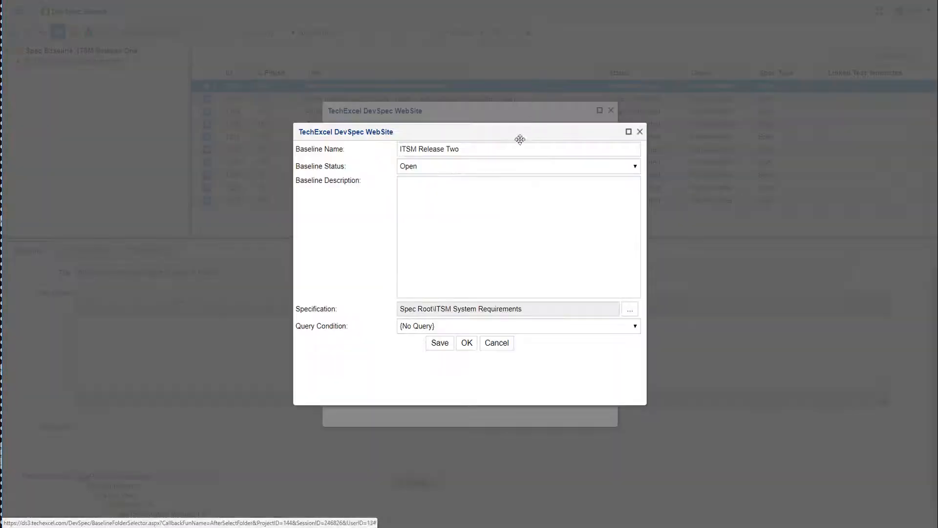
# Give the baseline an ad-hoc query including only Version 2.0 of ITSM System via Product Family, and confirm the new baseline.
pyautogui.click(506, 326)
pyautogui.click(477, 347)
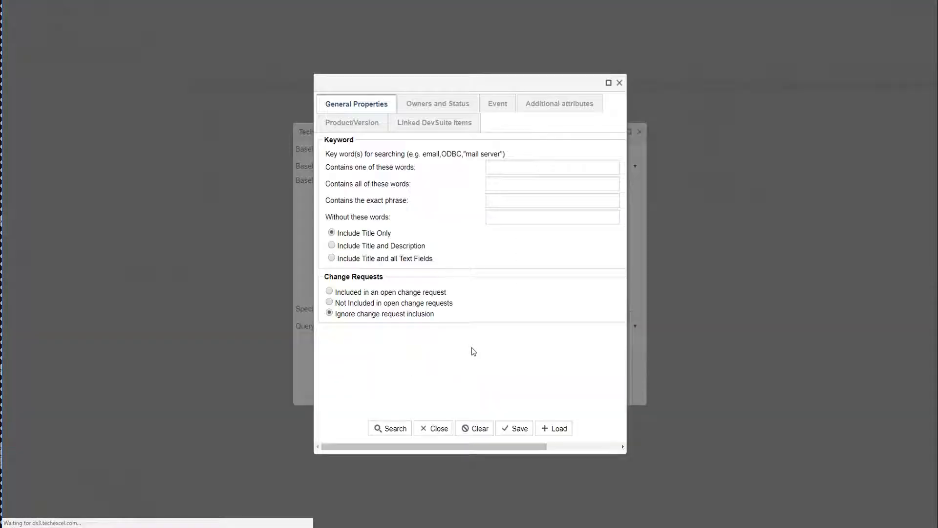
pyautogui.click(359, 124)
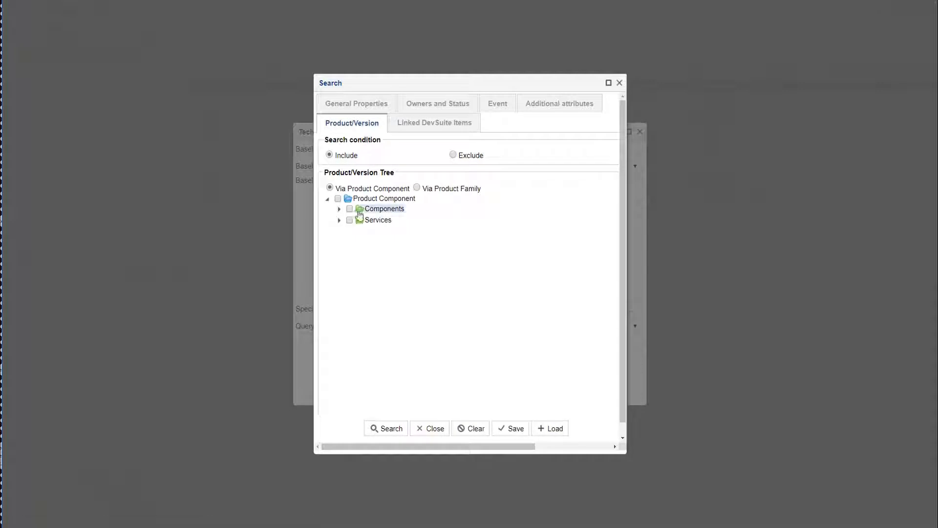
pyautogui.click(417, 189)
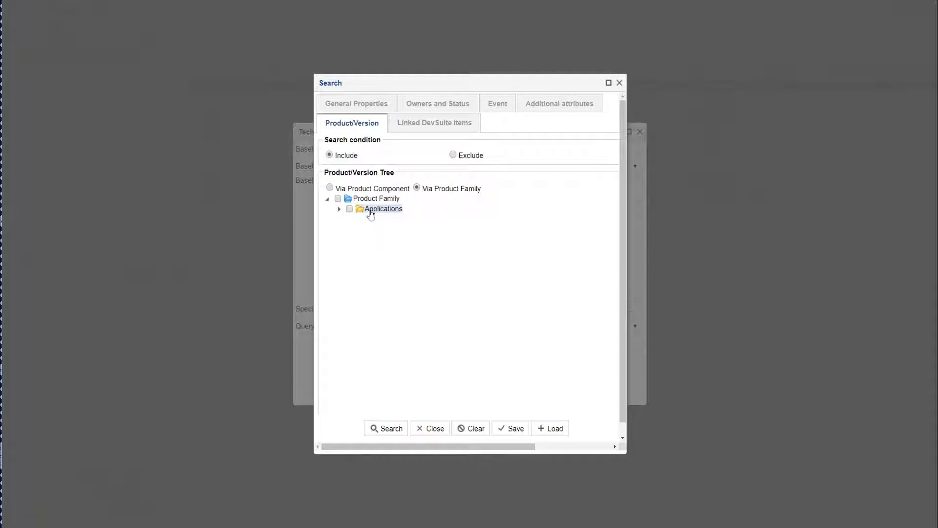
pyautogui.click(341, 210)
pyautogui.click(350, 219)
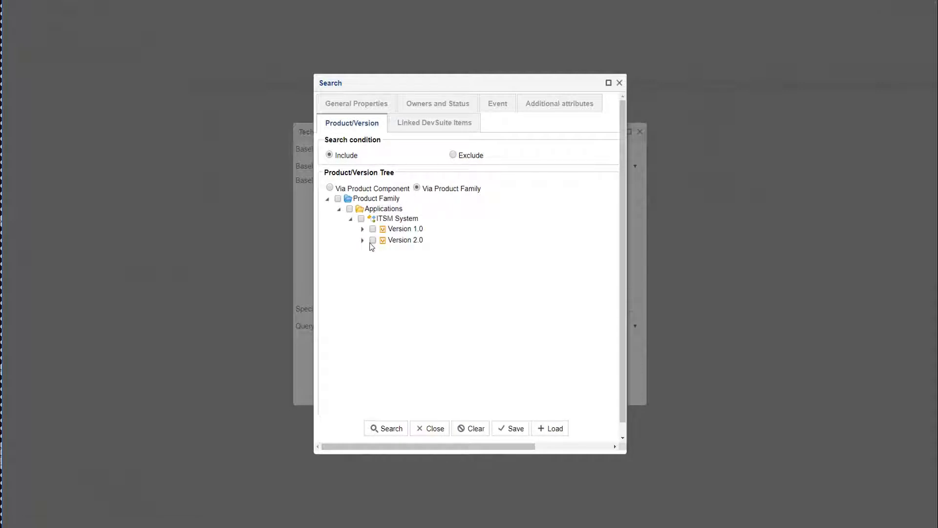
pyautogui.click(373, 240)
pyautogui.click(401, 429)
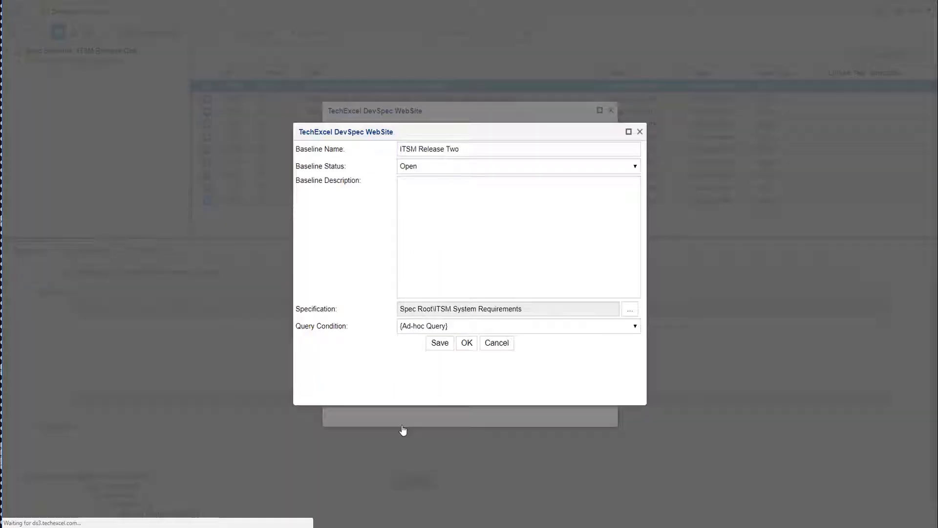
pyautogui.click(466, 345)
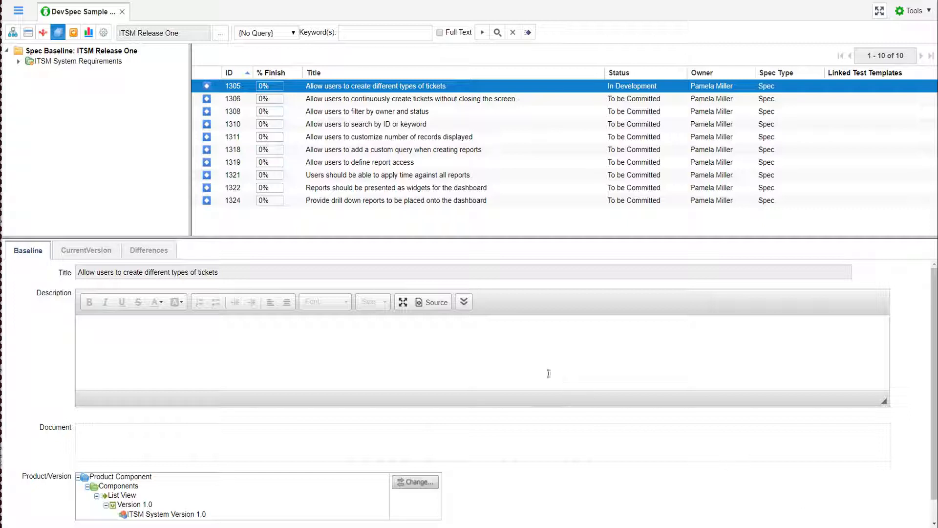
# Compare the ITSM Release One baseline of the spec "Allow users to create different types of tickets" with its current version.
pyautogui.click(163, 251)
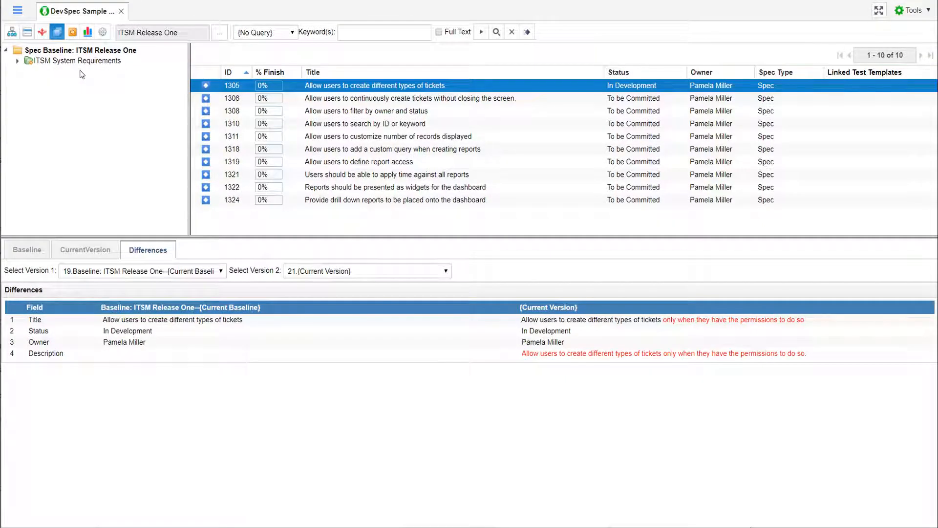
# Switch to the monthly planning view and filter its items with the Specifications query.
pyautogui.click(42, 32)
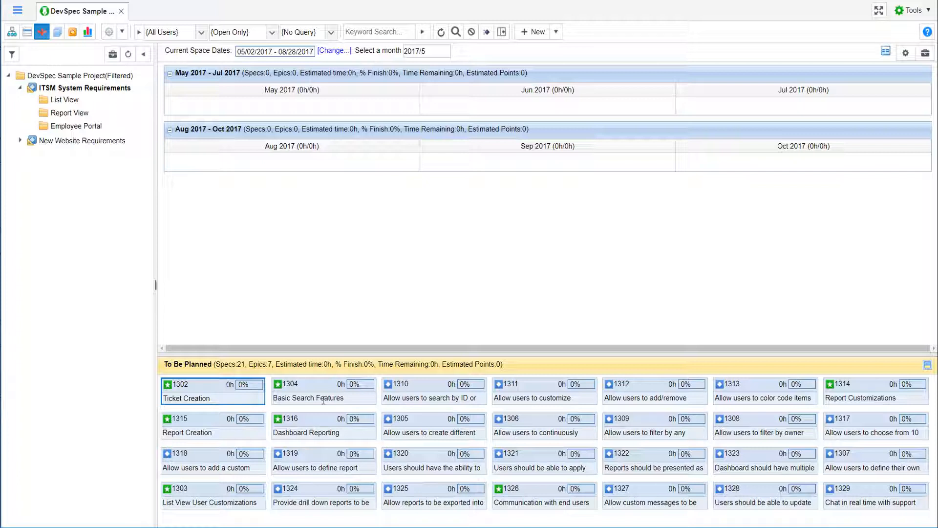
pyautogui.click(331, 33)
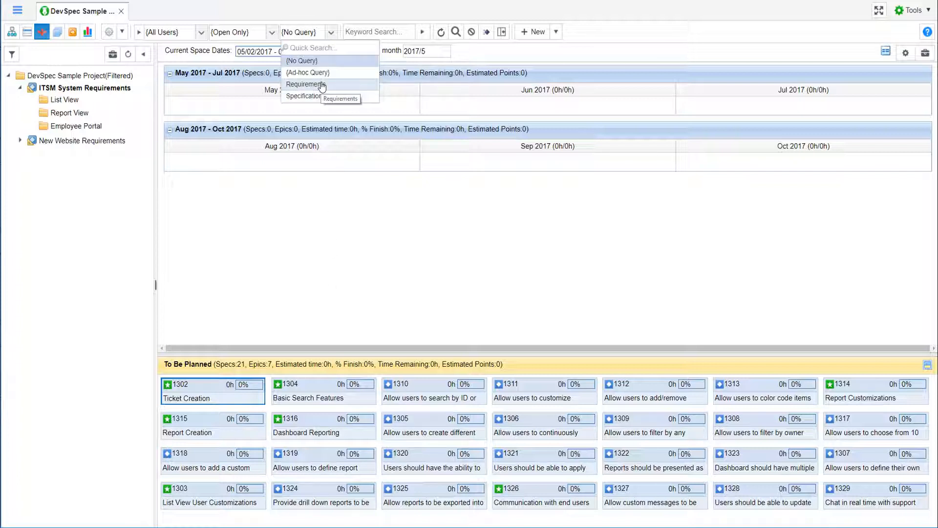
pyautogui.click(328, 95)
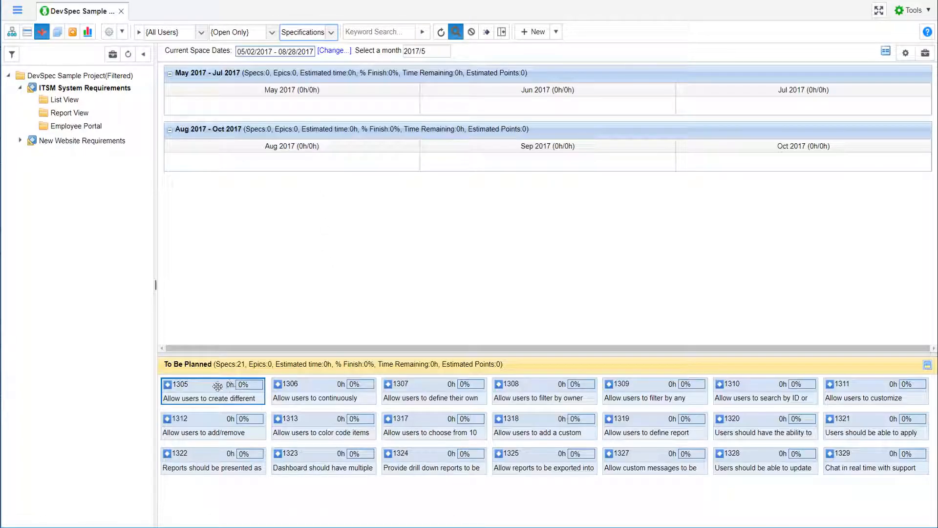
# Try to schedule spec 1305 from To Be Planned into May 2017, and reset the query filter to No Query.
pyautogui.moveTo(218, 386); pyautogui.dragTo(319, 108)
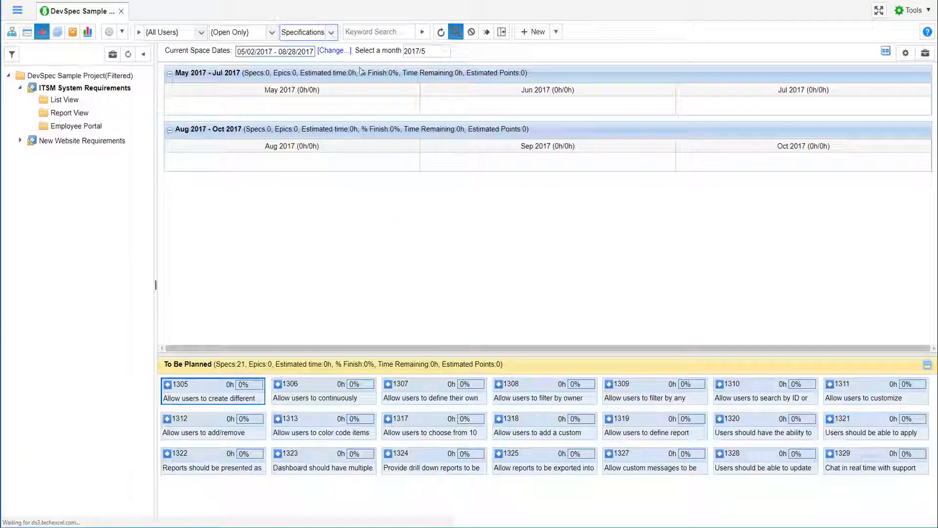
pyautogui.click(331, 32)
pyautogui.click(318, 61)
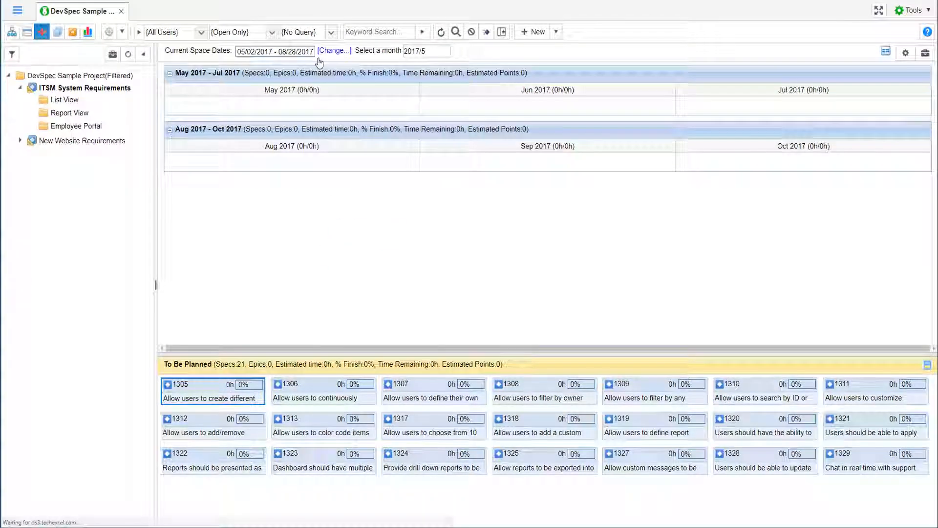